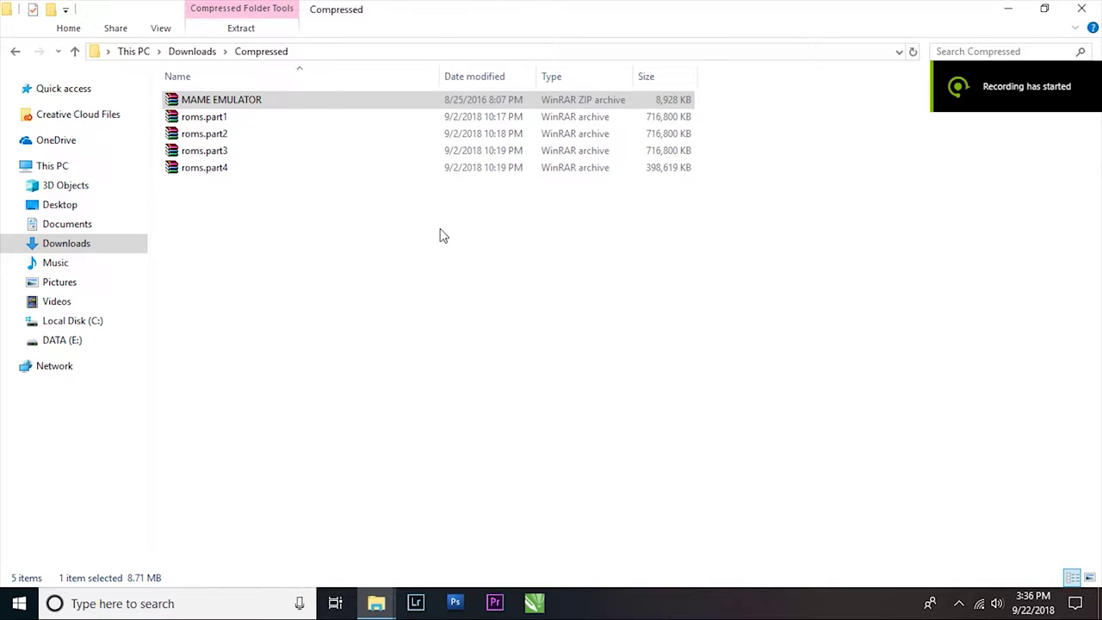
mouse_move(242, 118)
mouse_down()
mouse_move(239, 164)
mouse_move(239, 112)
mouse_up()
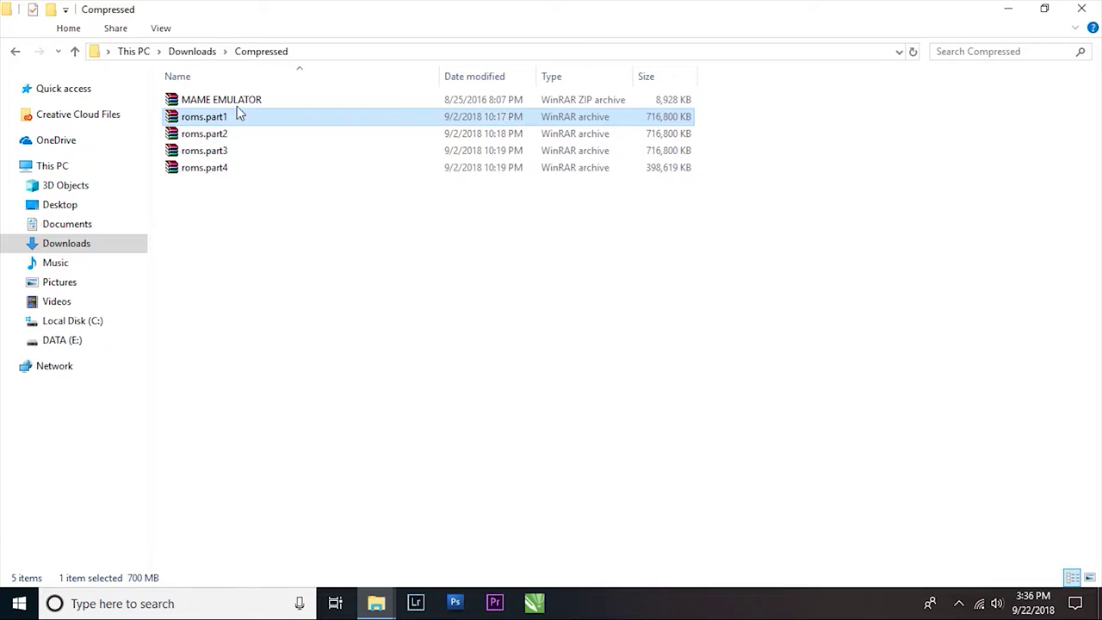
click(237, 106)
click(239, 116)
click(235, 164)
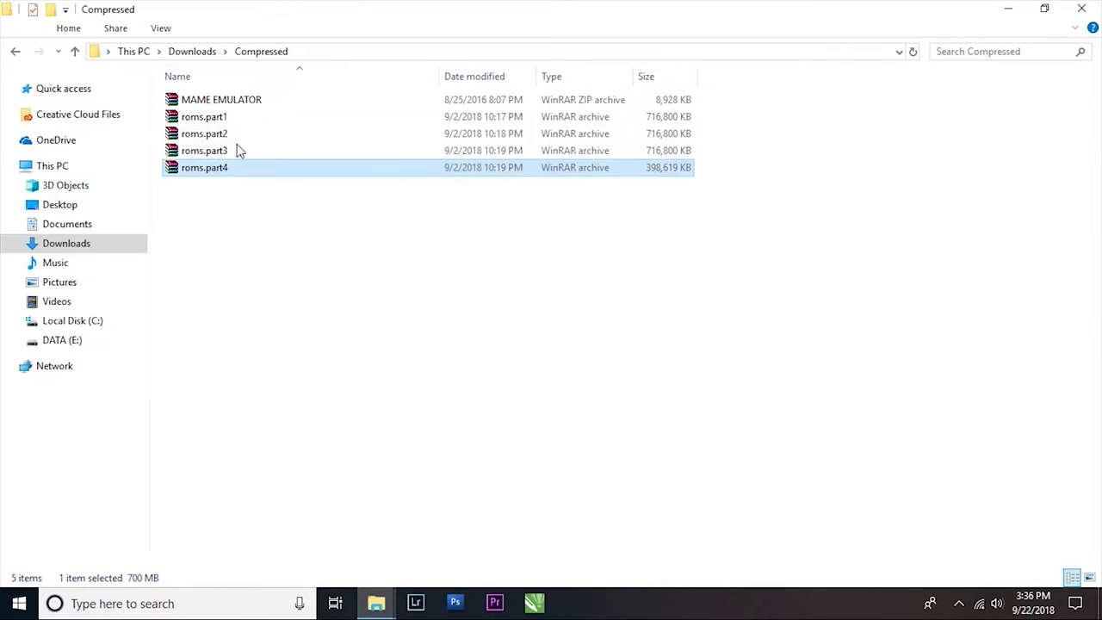
Step: Extract the MAME EMULATOR ZIP archive into its own MAME EMULATOR folder
click(243, 104)
right_click(242, 100)
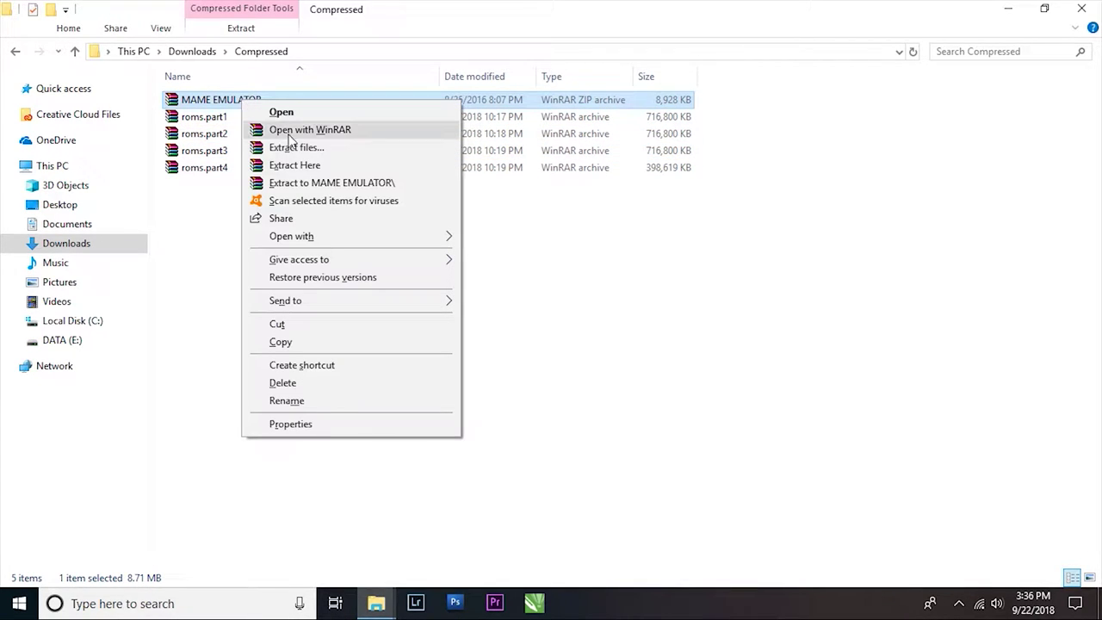
click(321, 184)
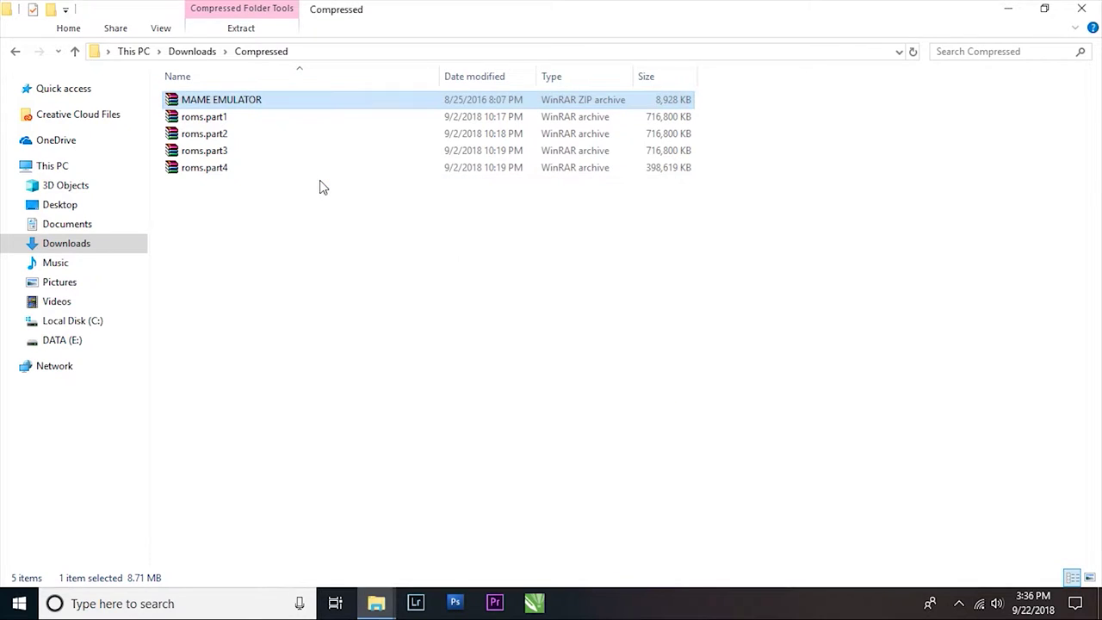
Step: Extract the four archives roms.part1 to roms.part4 together directly into the current Compressed folder
click(232, 135)
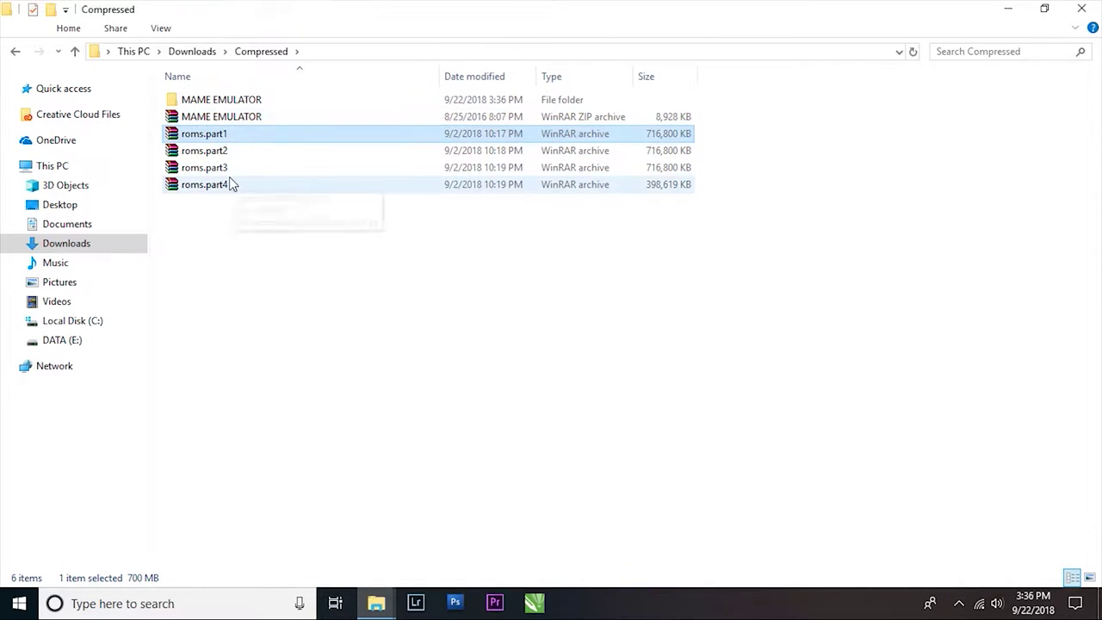
shift+click(231, 184)
right_click(231, 184)
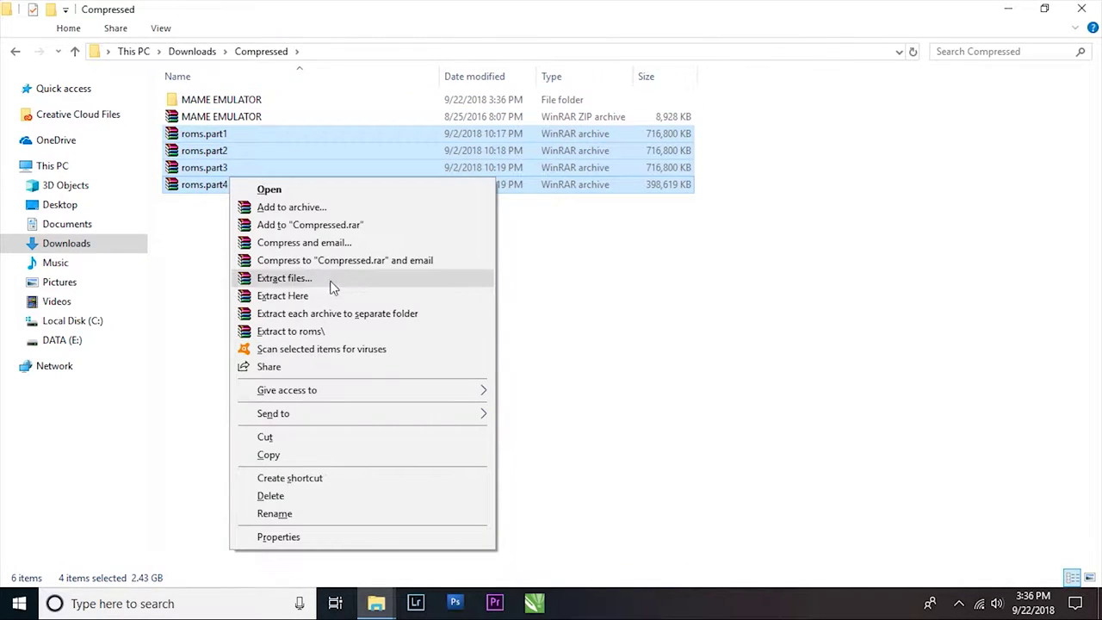
click(289, 296)
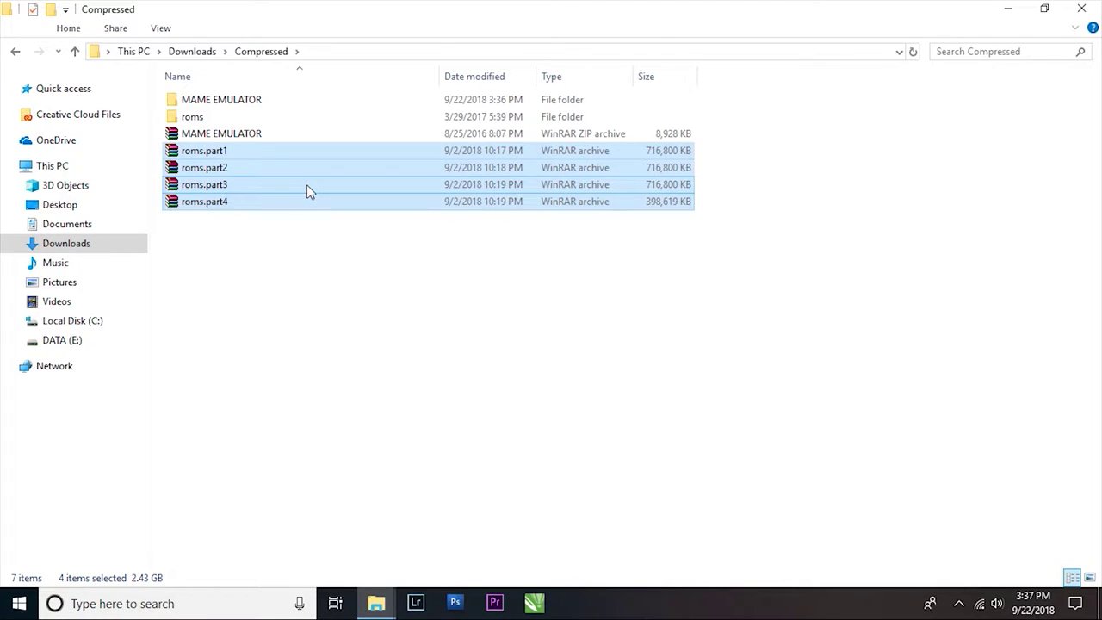
click(314, 247)
click(221, 152)
click(315, 286)
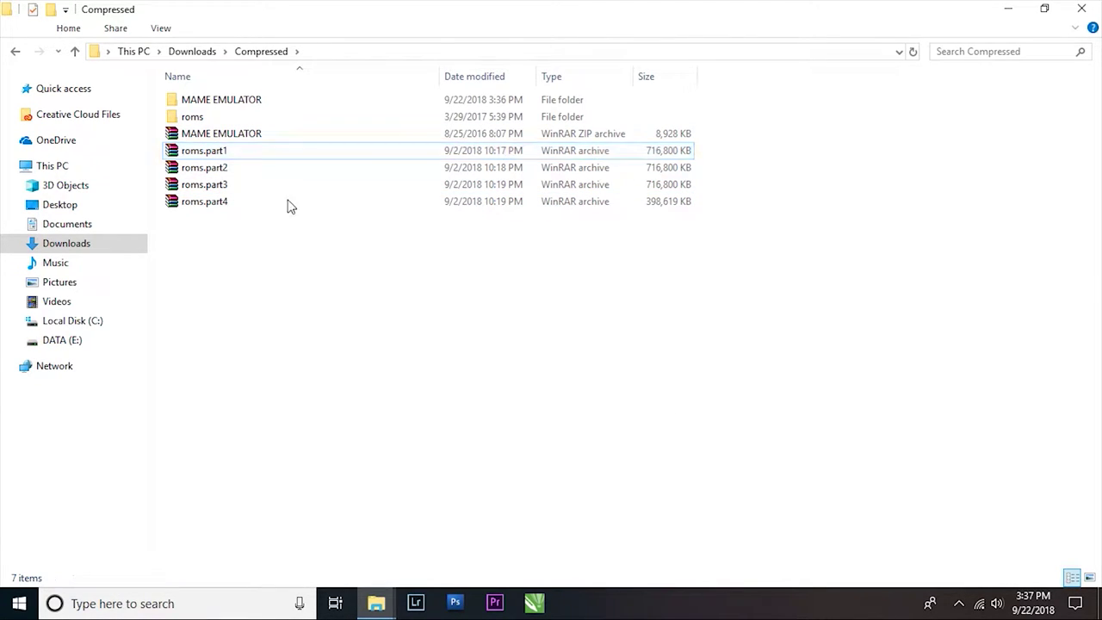
Step: Move the extracted roms folder into the MAME EMULATOR folder, replacing the existing dir.txt file there
click(206, 123)
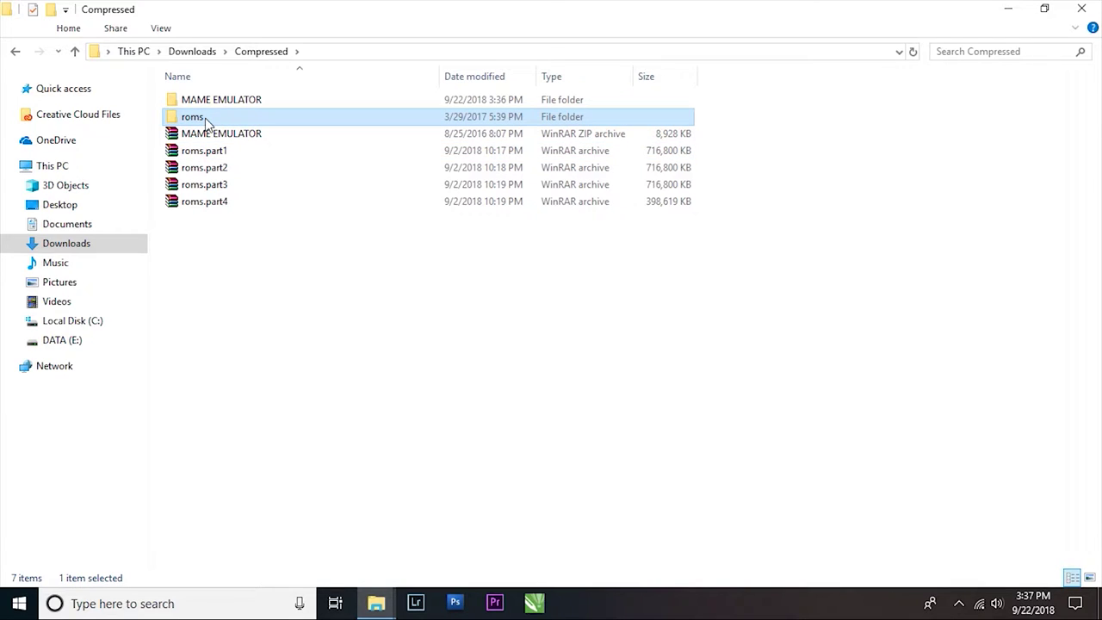
double_click(209, 101)
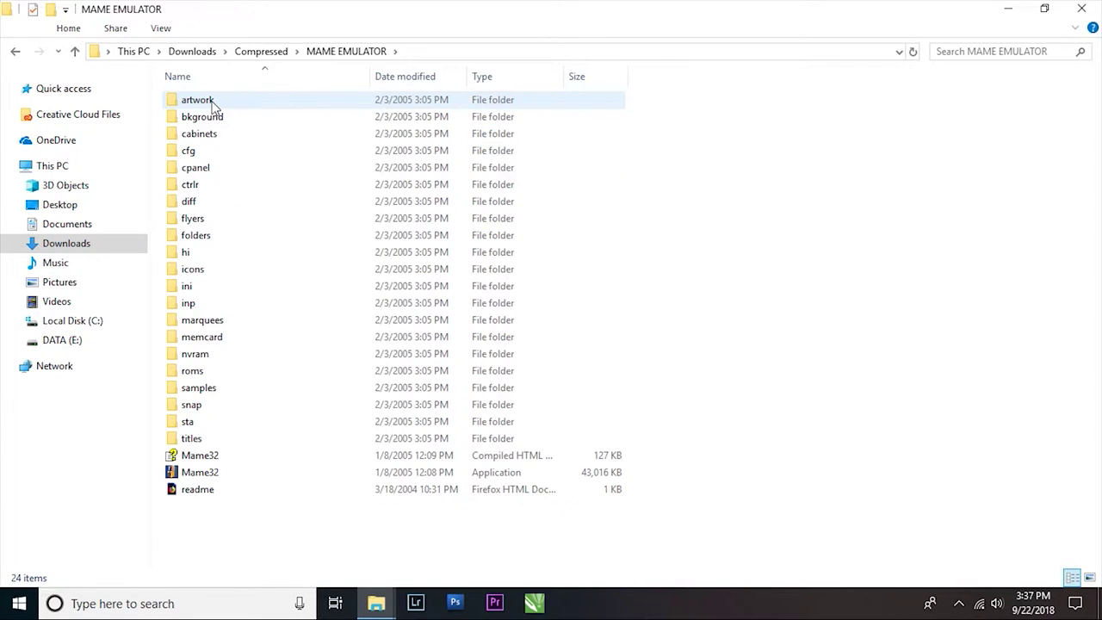
click(200, 379)
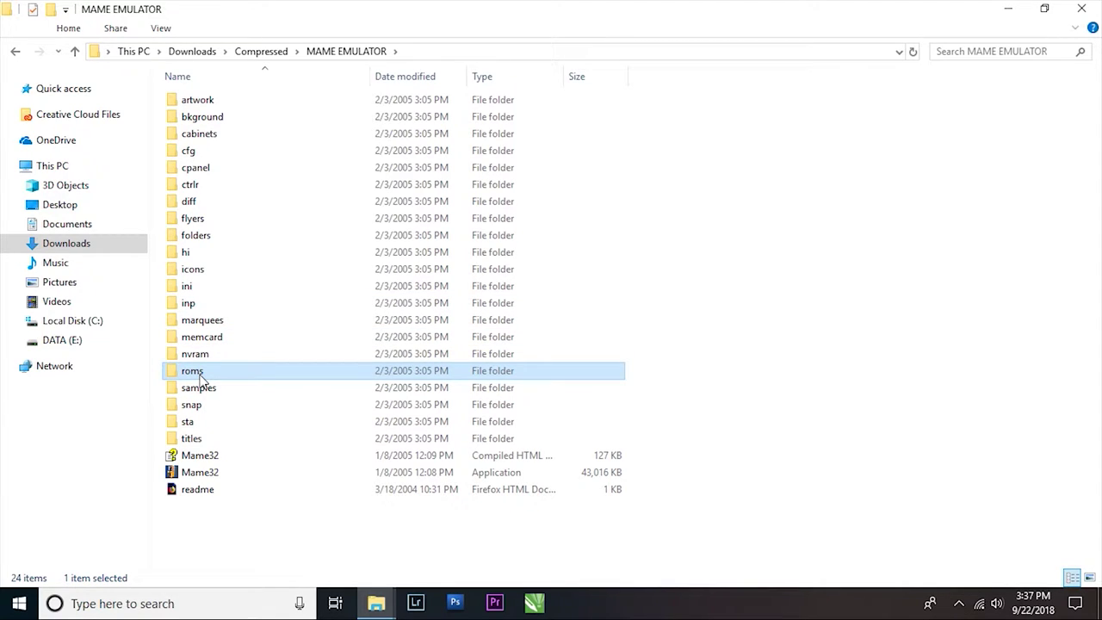
key(ctrl+v)
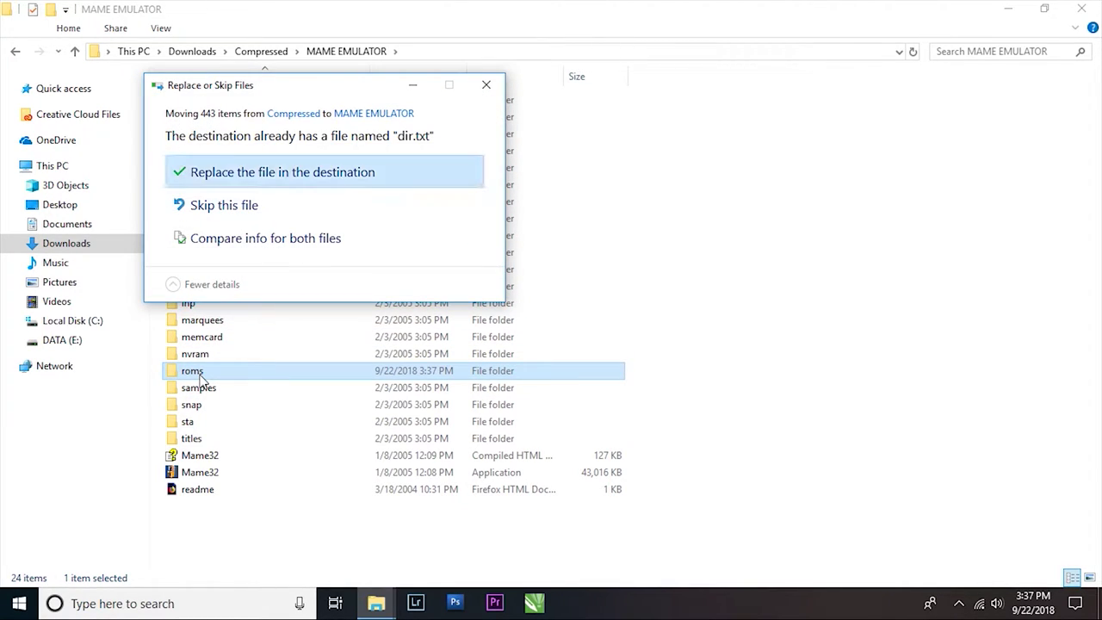
click(267, 171)
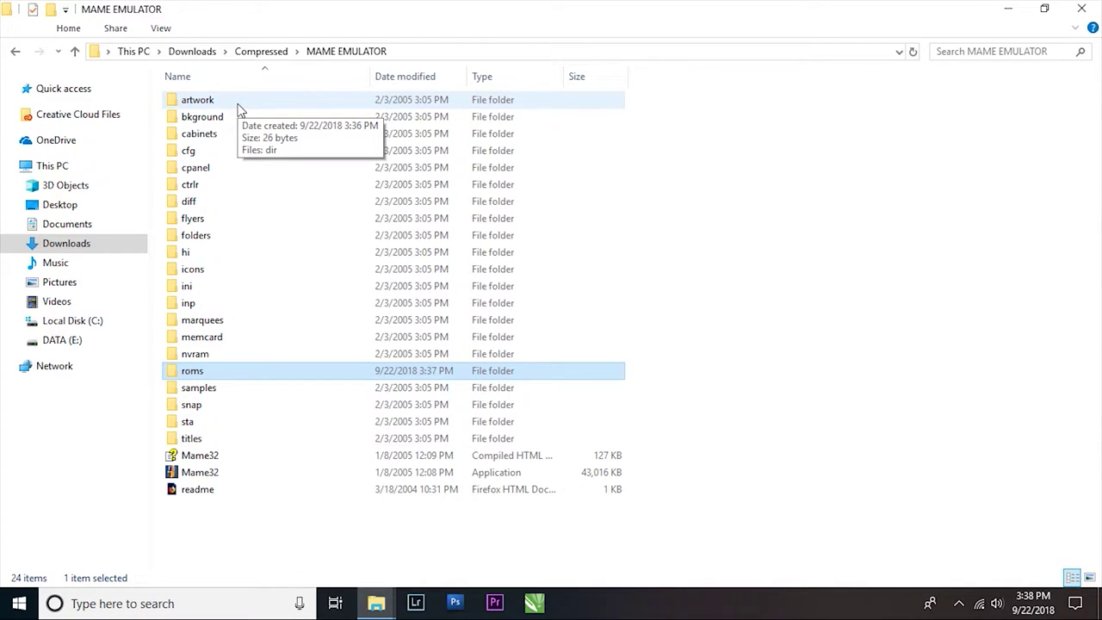
Step: Launch the Mame32 application from the MAME EMULATOR folder and maximize its window
click(200, 475)
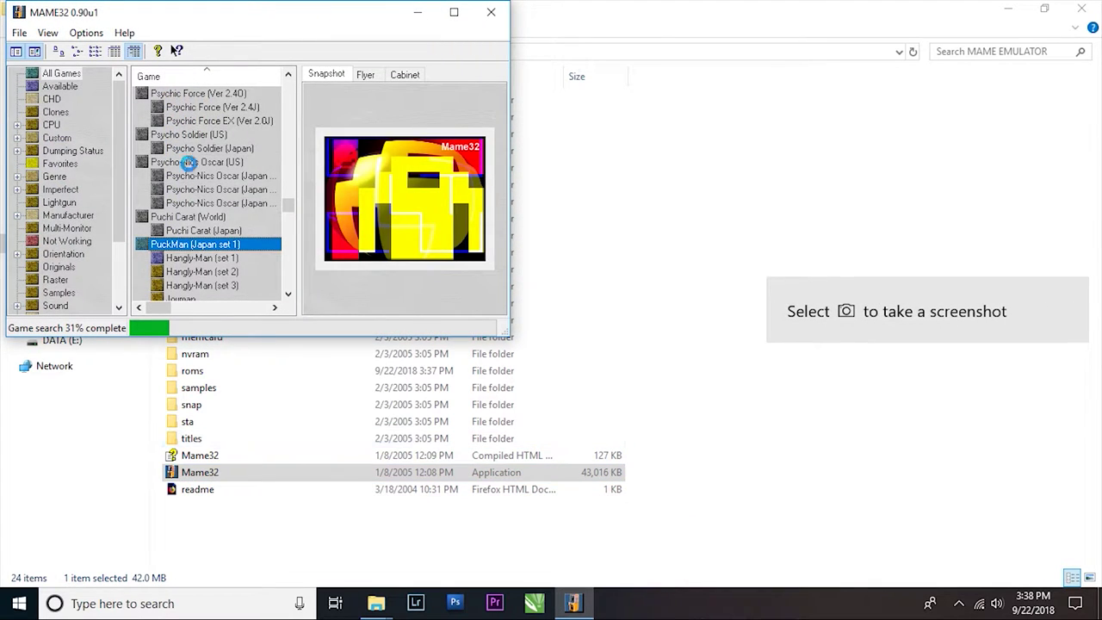
click(455, 15)
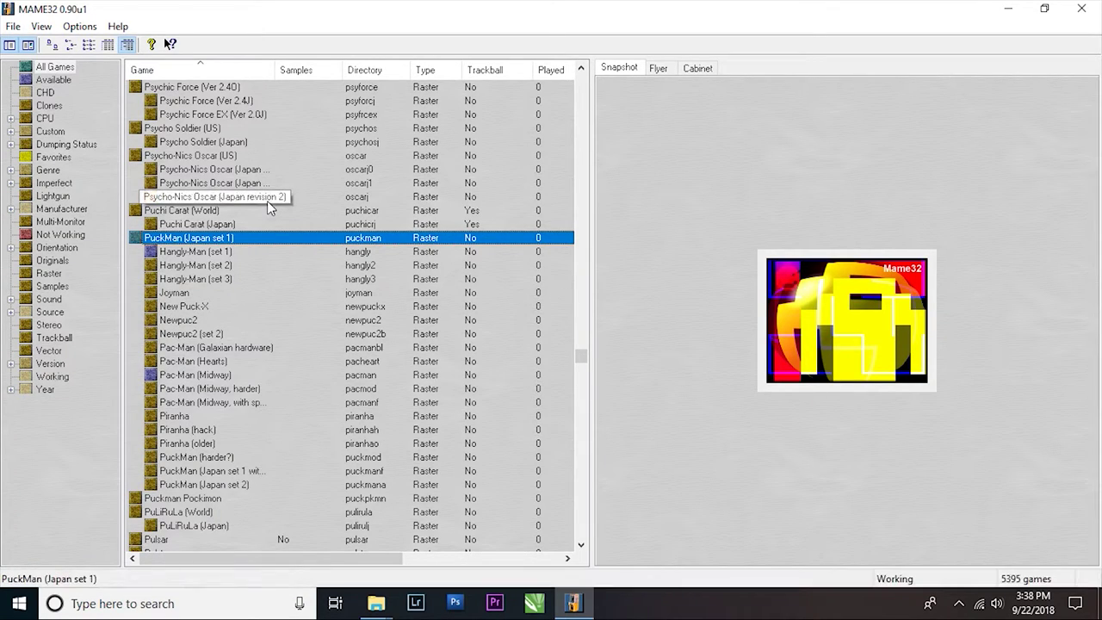
Step: Browse the All Games list through the titles beginning with S, checking which games are marked as available
drag(580, 358, 589, 459)
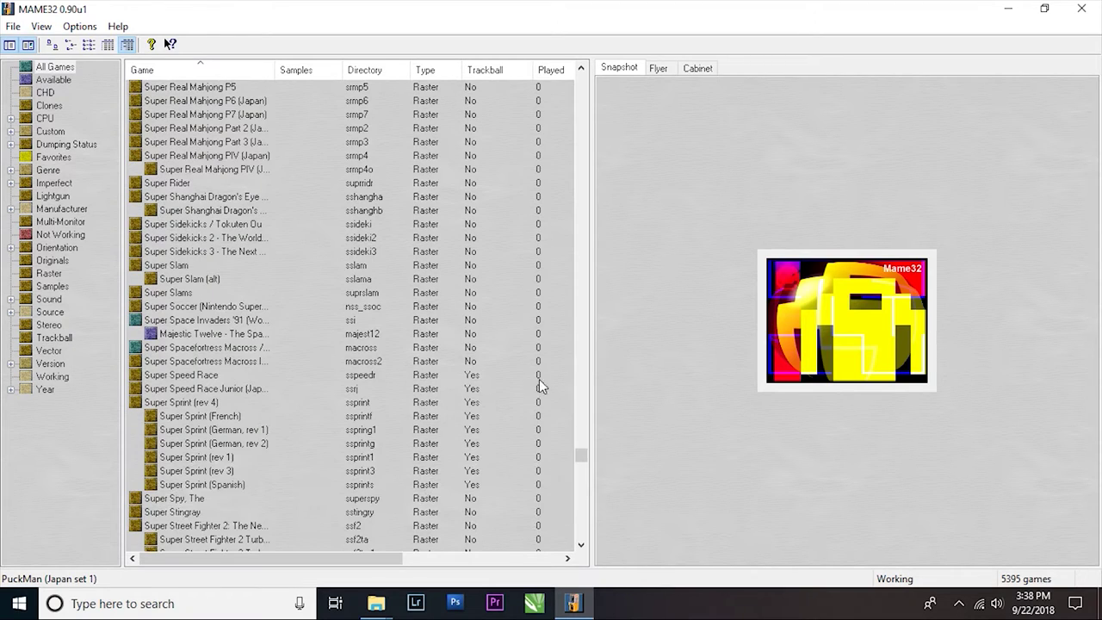
scroll(340, 324, up, 3)
scroll(339, 324, up, 18)
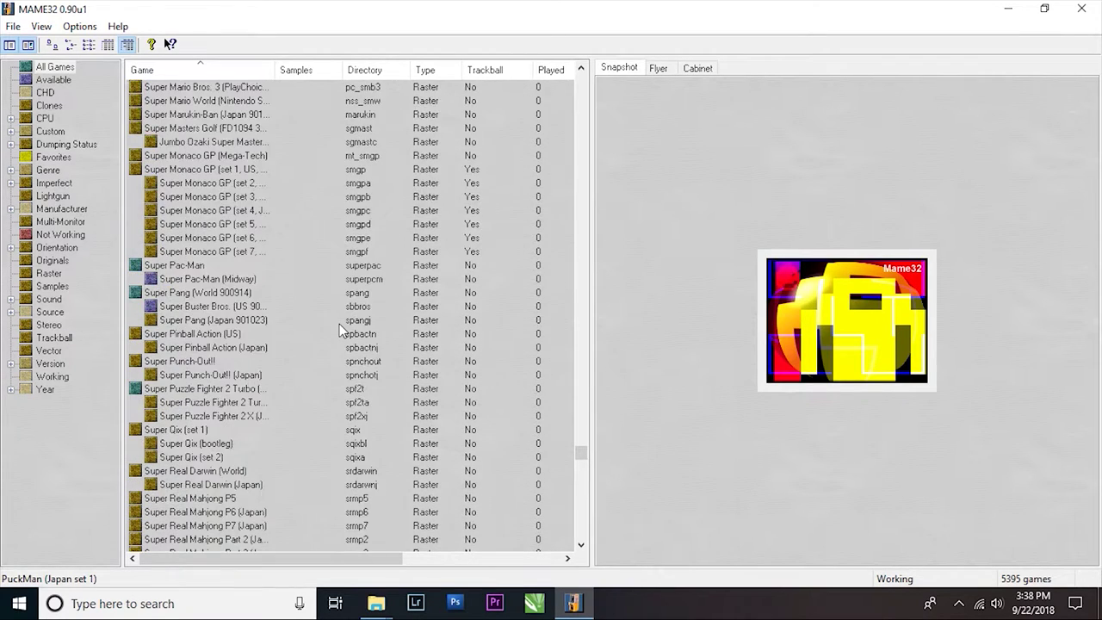
scroll(339, 324, up, 7)
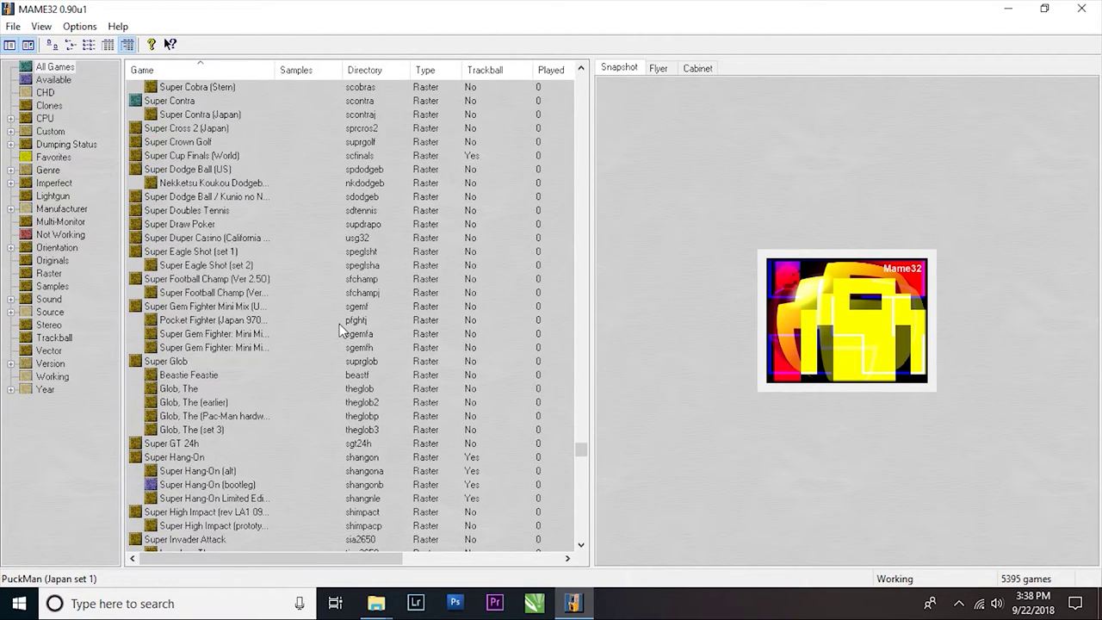
scroll(223, 293, up, 6)
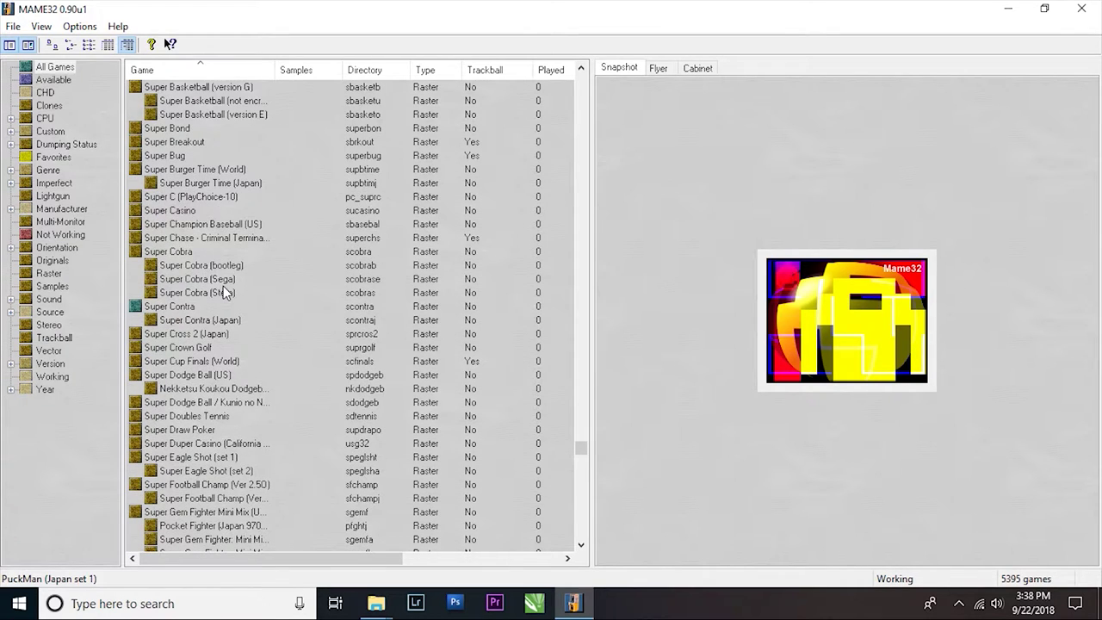
scroll(223, 291, up, 6)
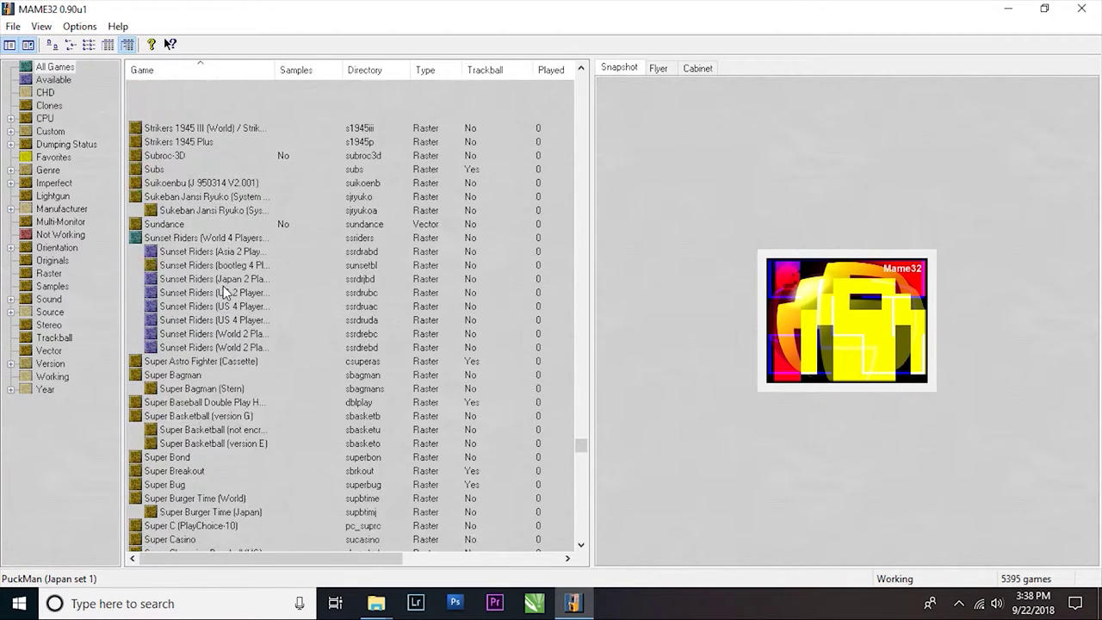
scroll(255, 377, up, 5)
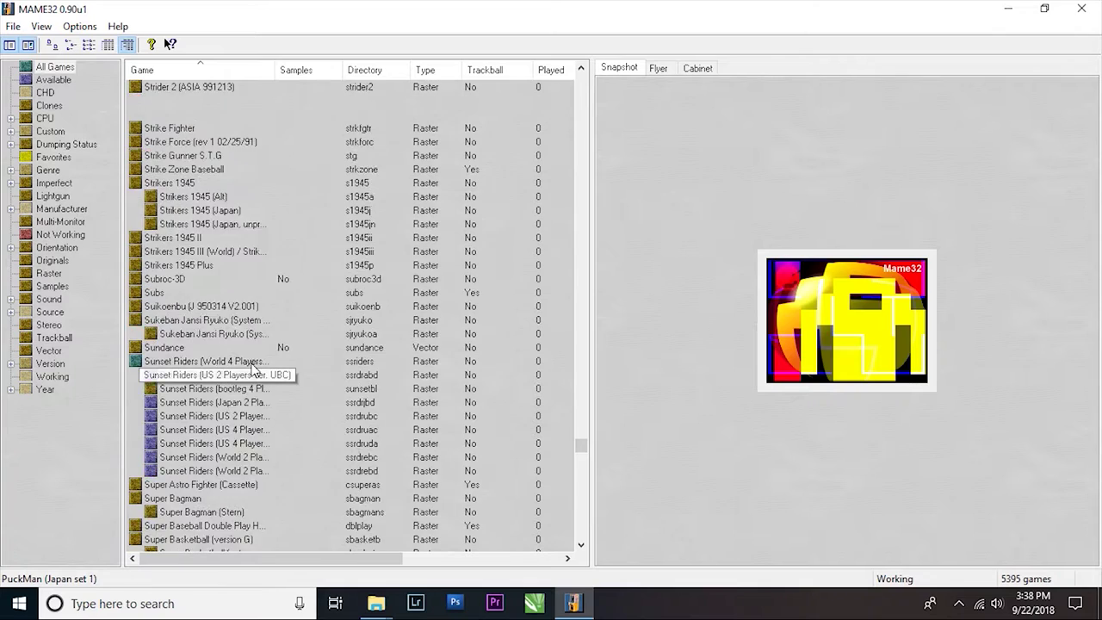
scroll(247, 315, up, 10)
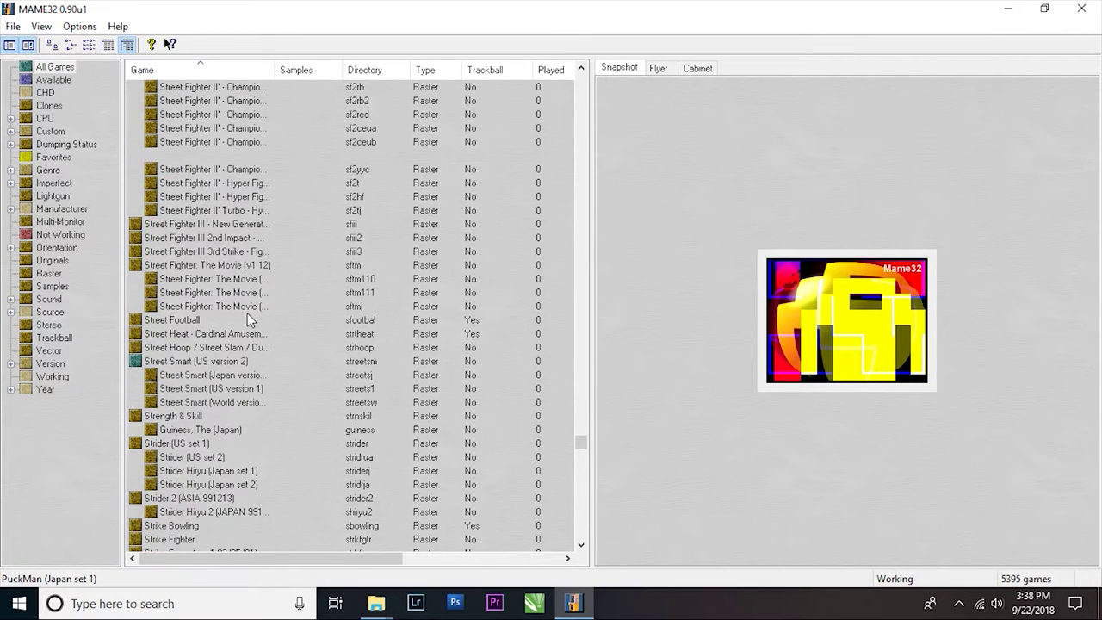
scroll(247, 317, up, 9)
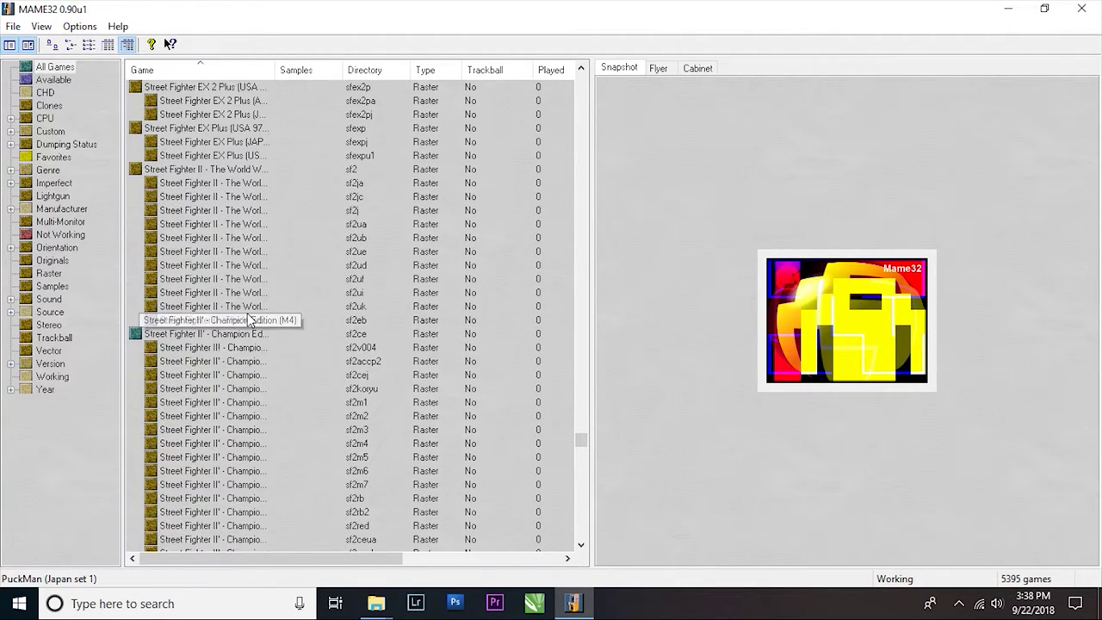
scroll(247, 320, up, 8)
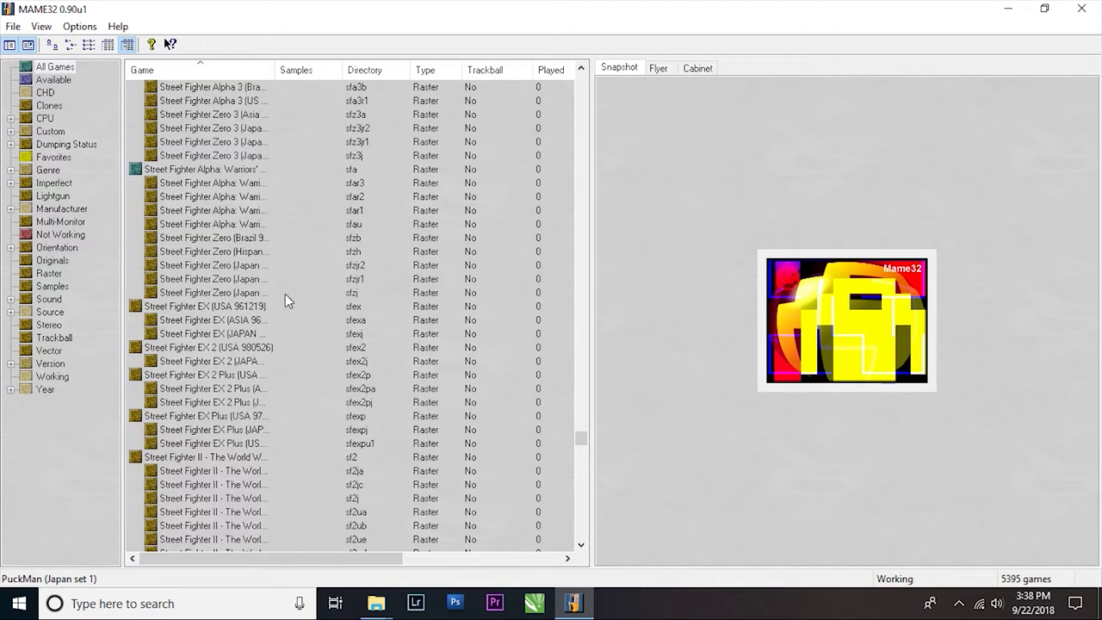
scroll(267, 279, up, 11)
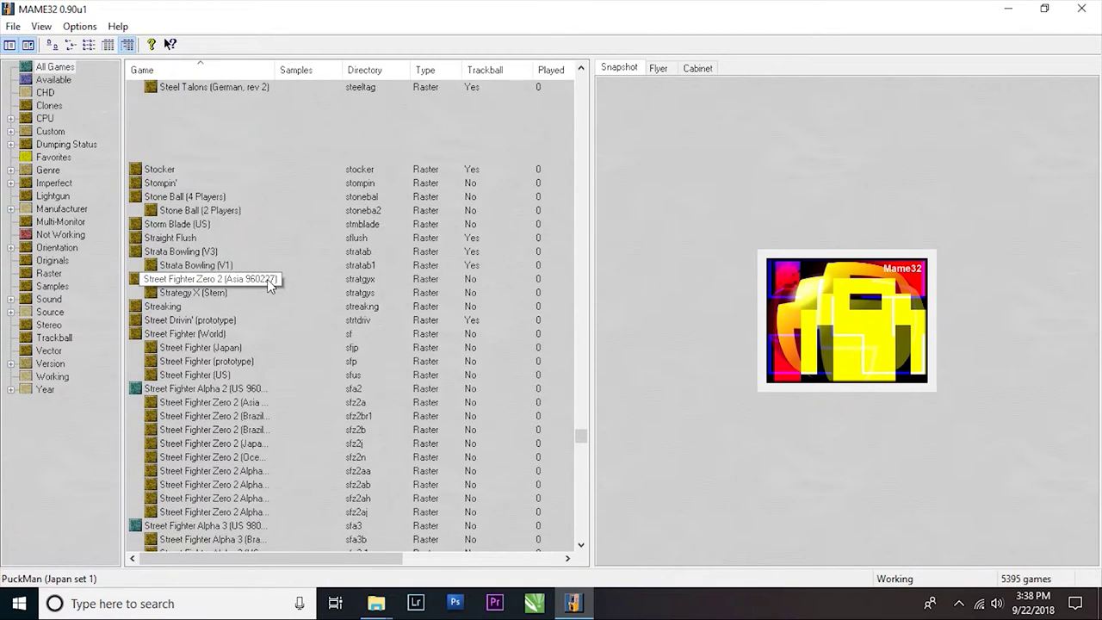
scroll(267, 279, up, 11)
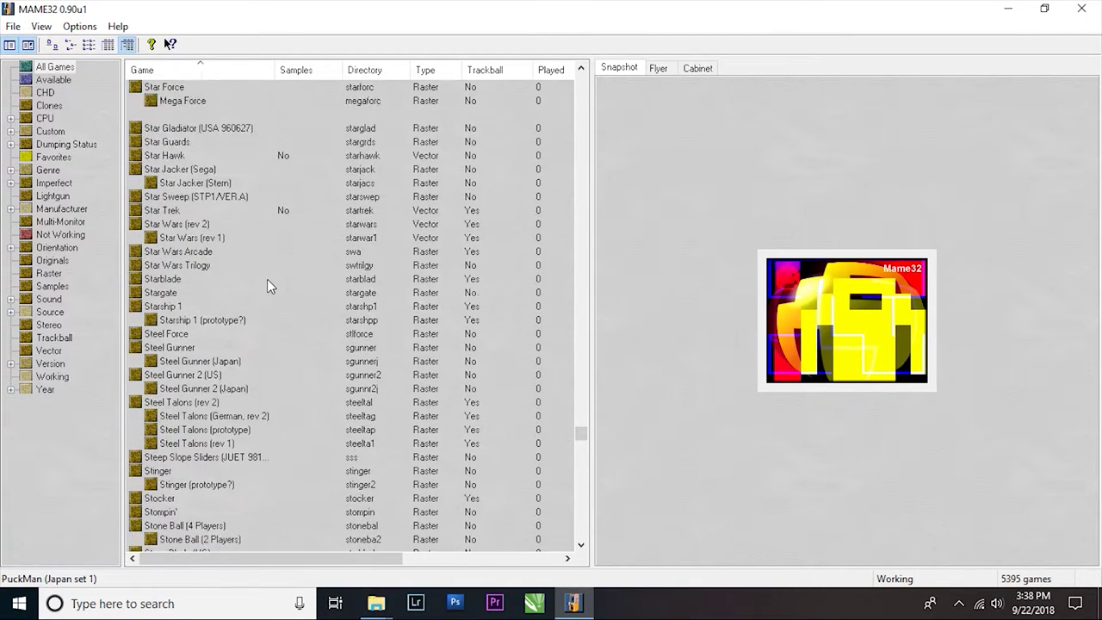
scroll(267, 279, up, 11)
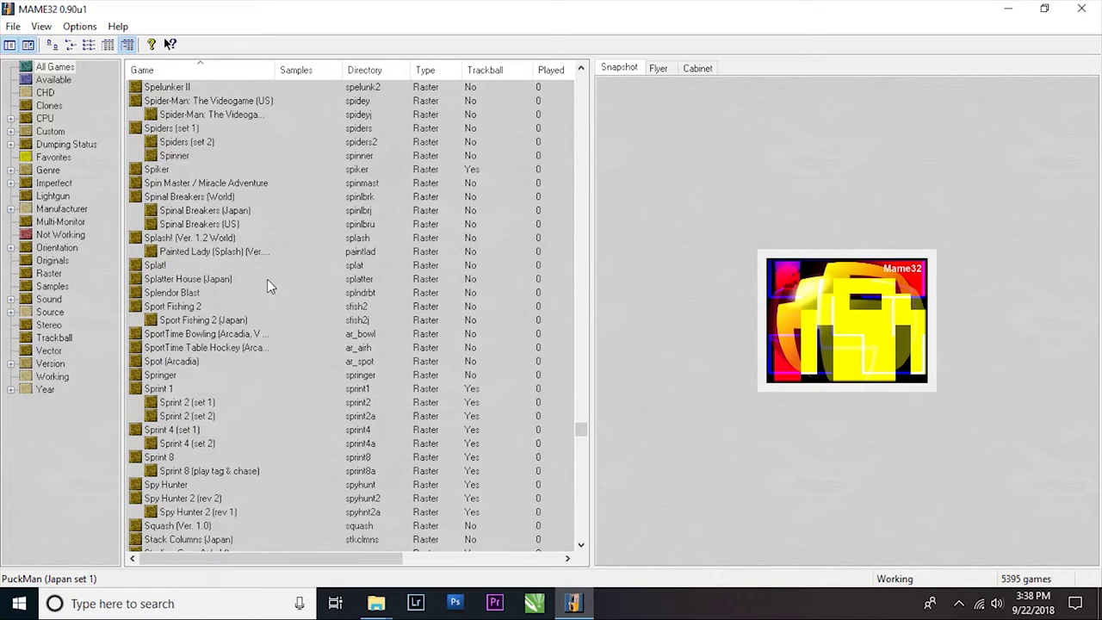
scroll(267, 279, up, 1)
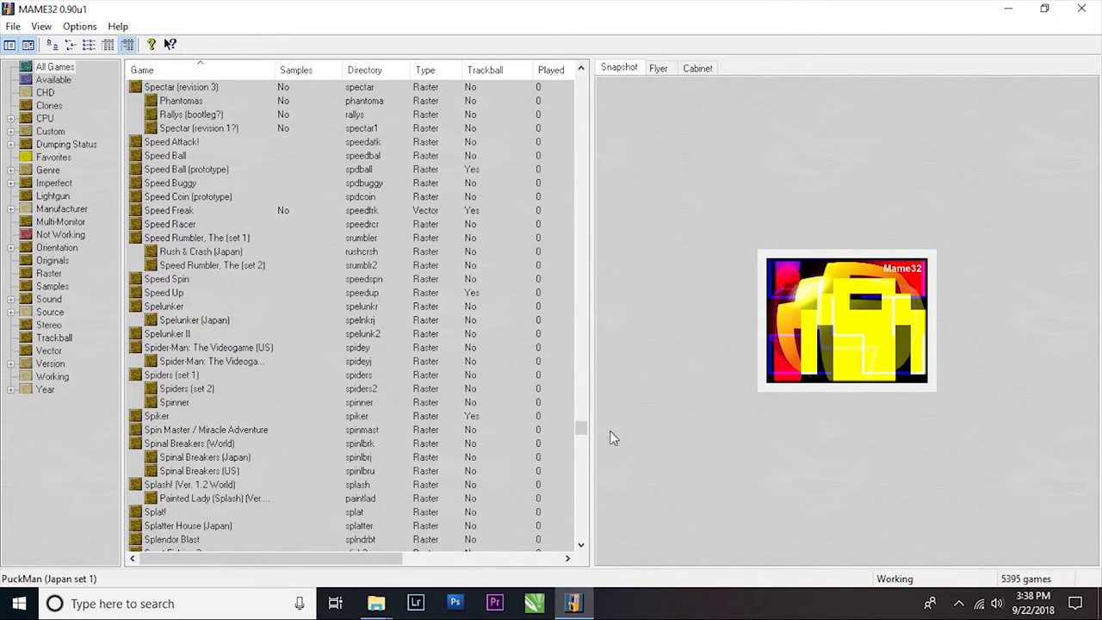
Step: Find the parent Raiden entry in the game list, start playing it and accept the copyright notice with OK
drag(584, 429, 590, 375)
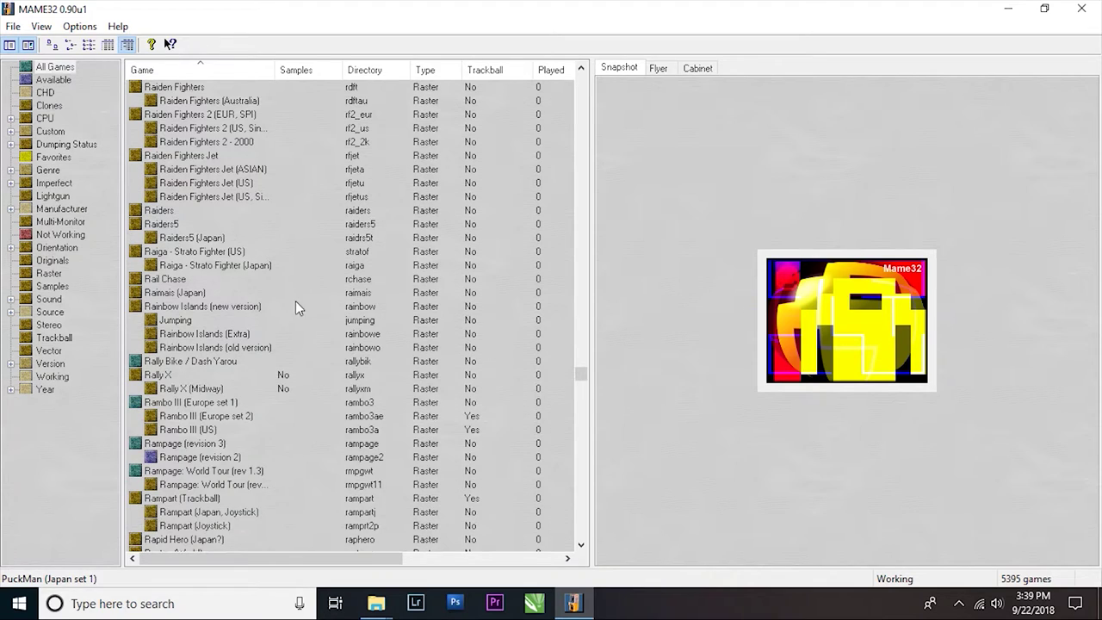
scroll(293, 301, up, 5)
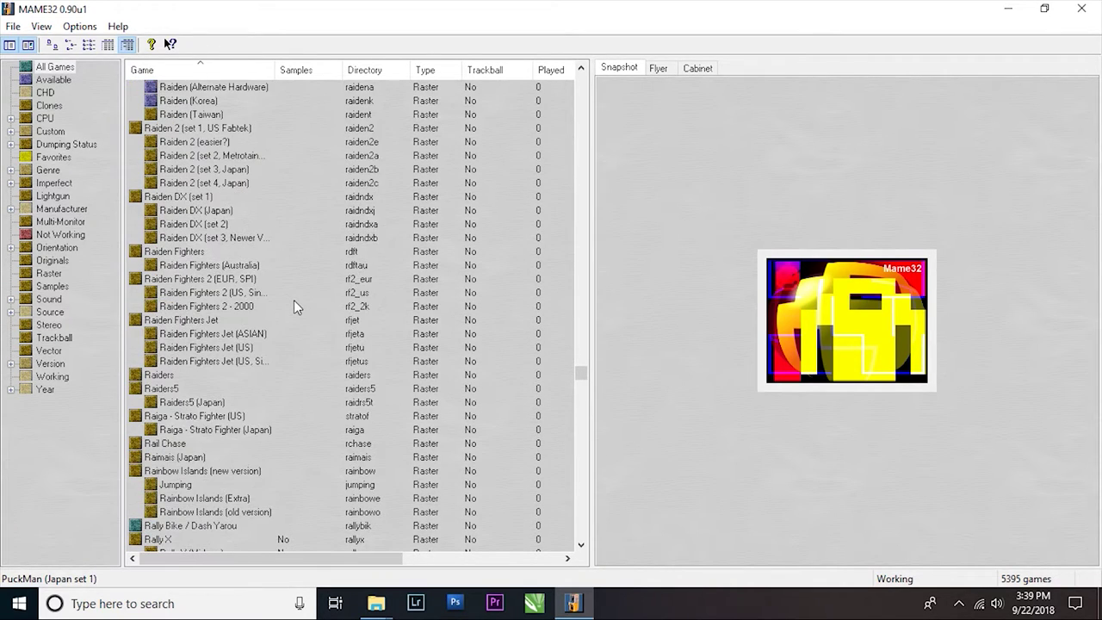
scroll(294, 300, up, 2)
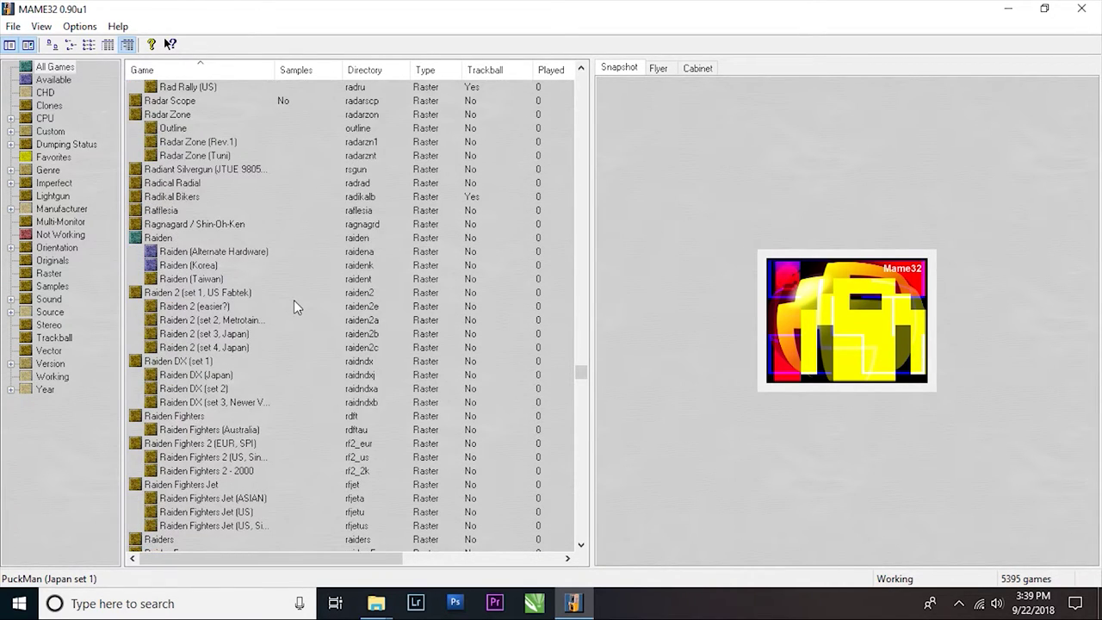
click(167, 238)
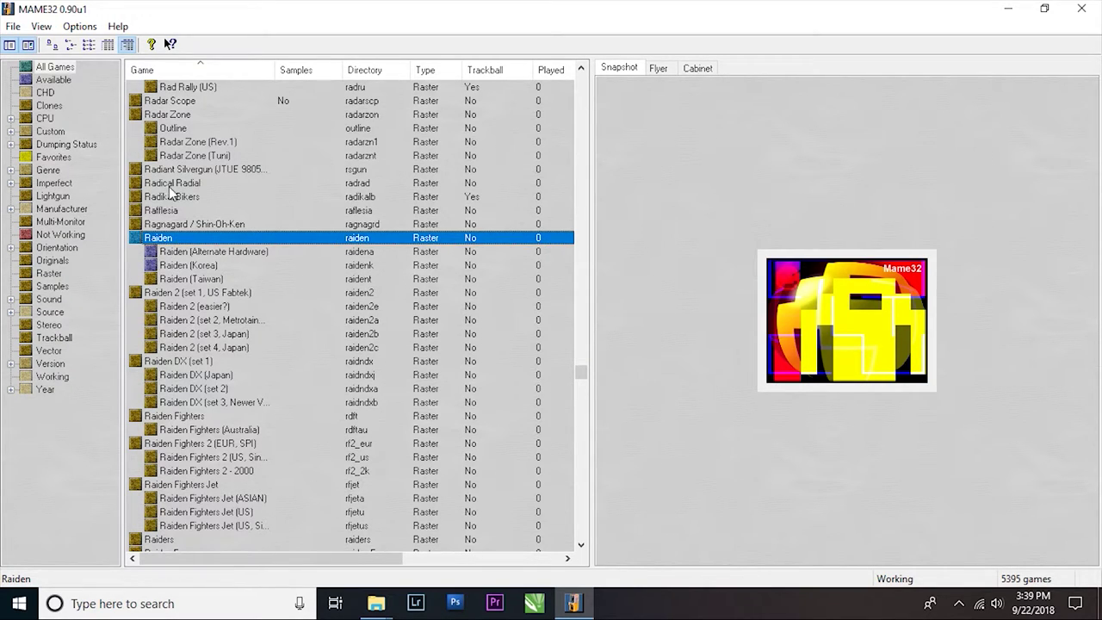
click(14, 27)
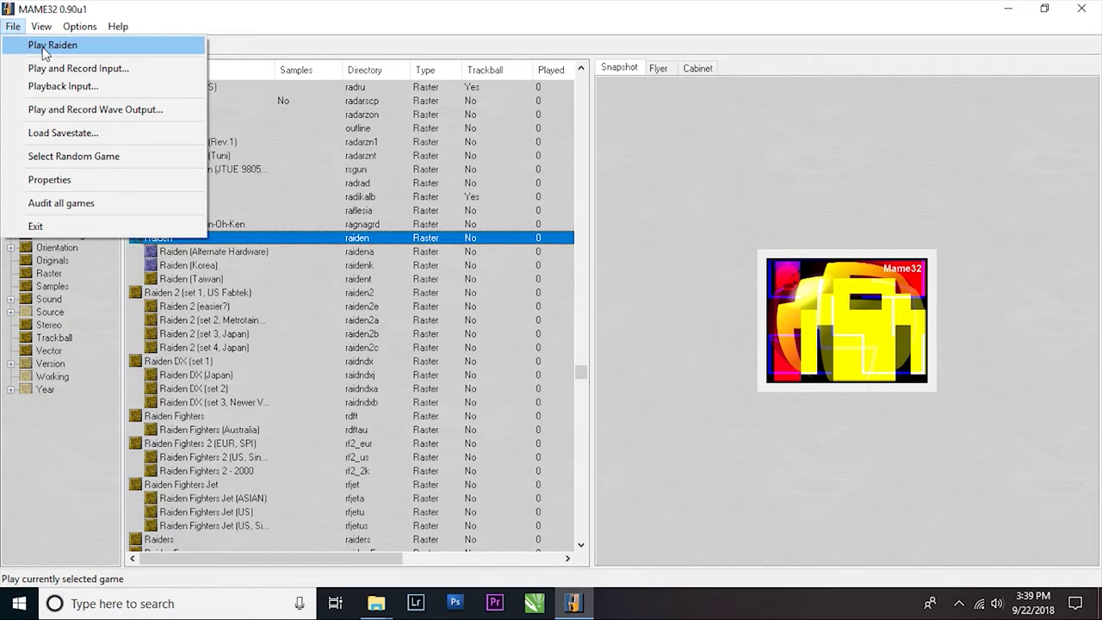
click(52, 45)
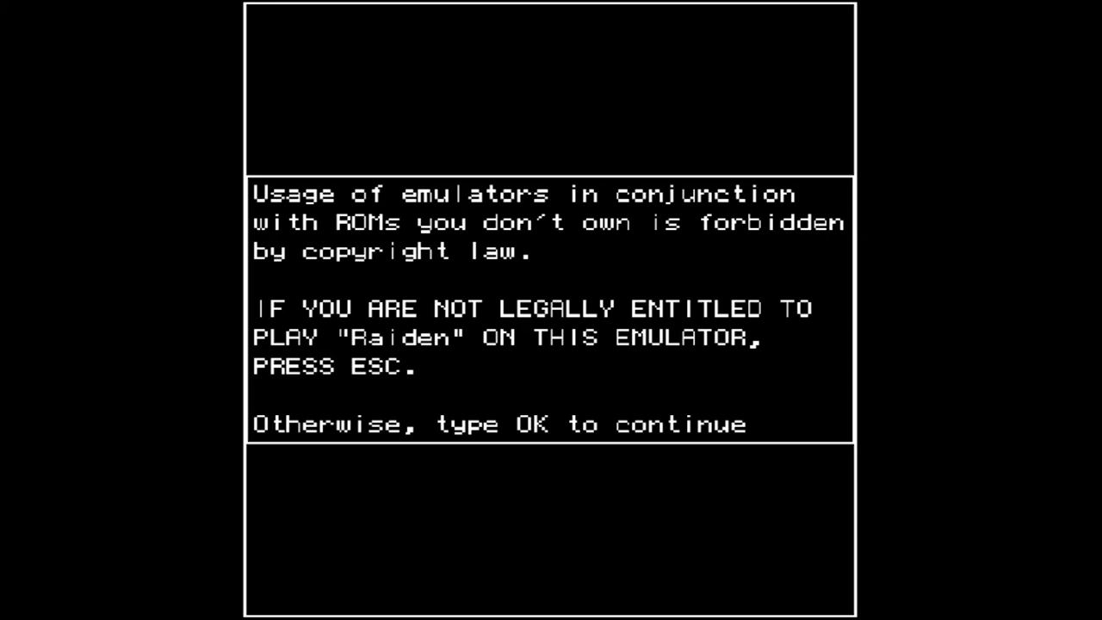
key(o)
key(k)
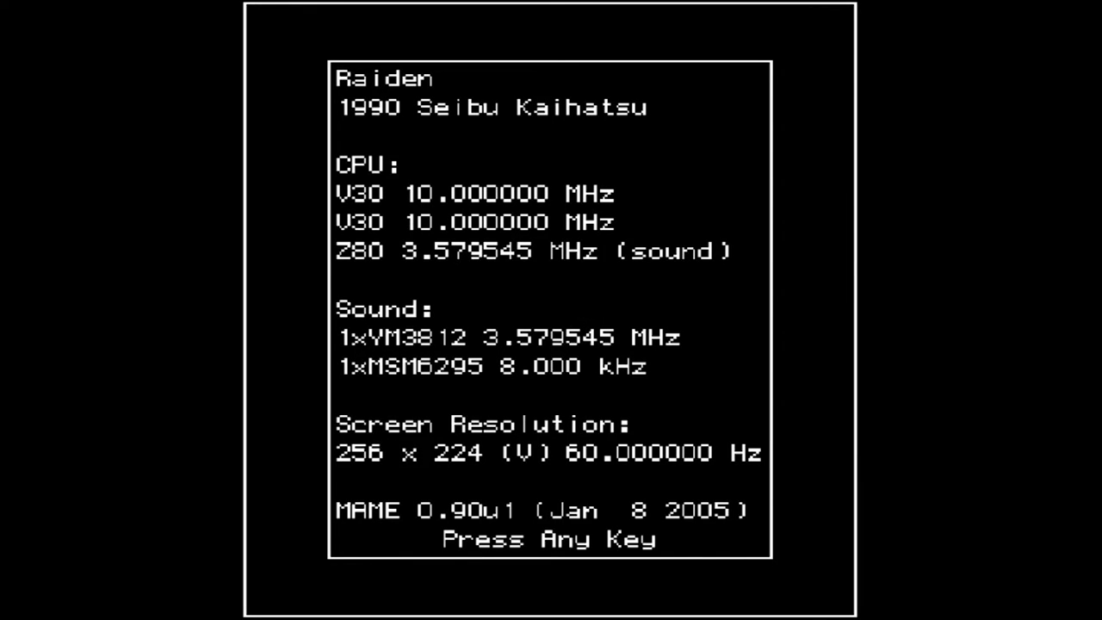
Step: Continue past Raiden's hardware information screen and assign the 5 key to Coin 1 in this game's input settings
key(Return)
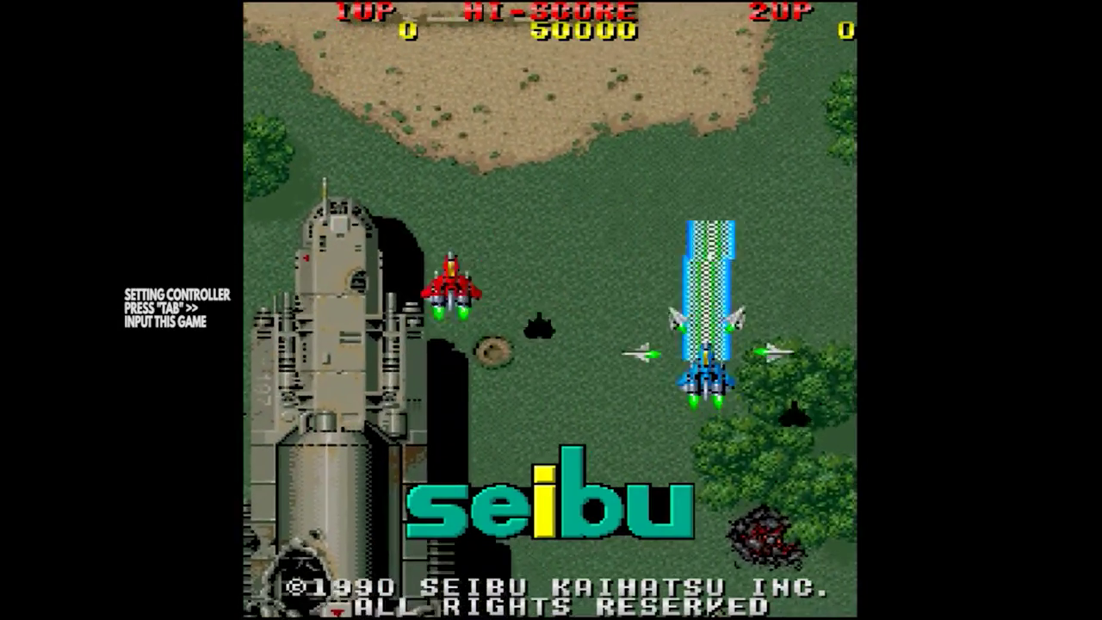
key(Tab)
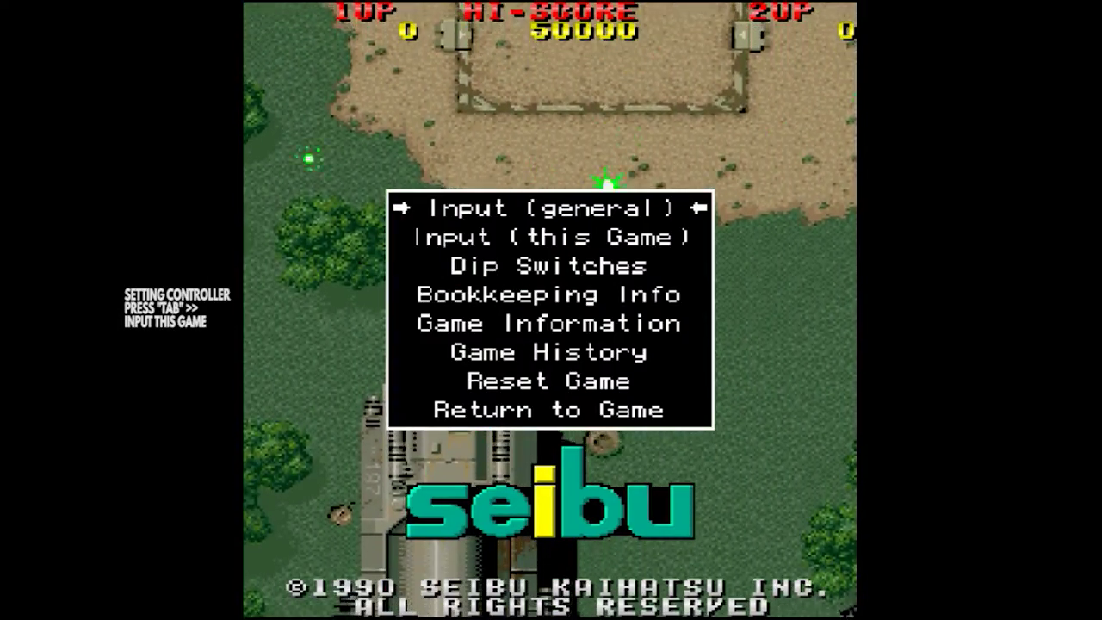
key(Down)
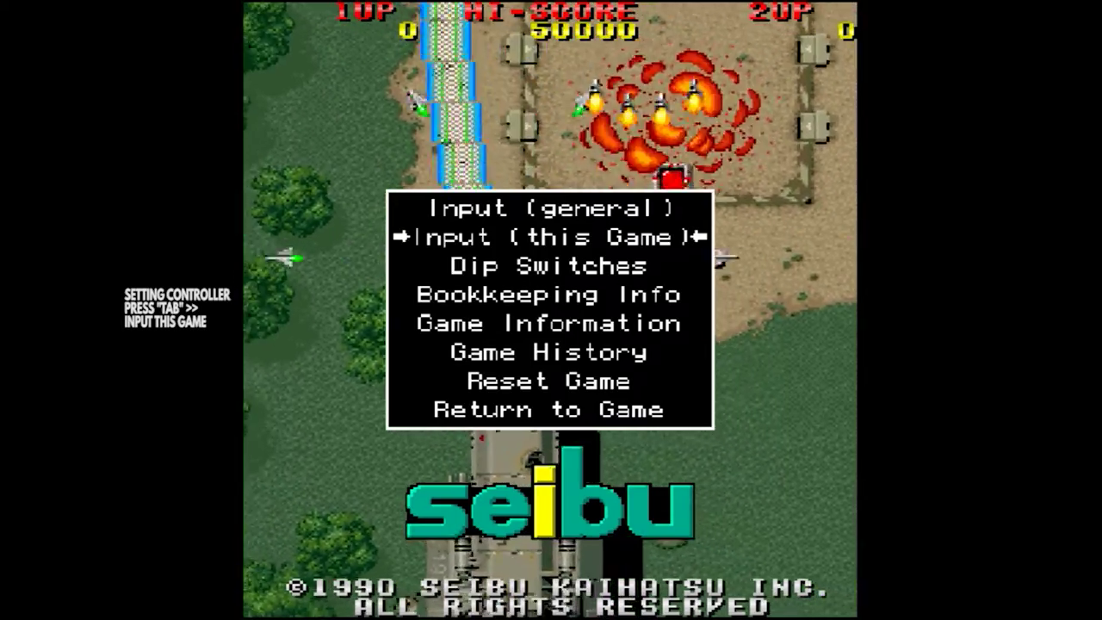
key(Return)
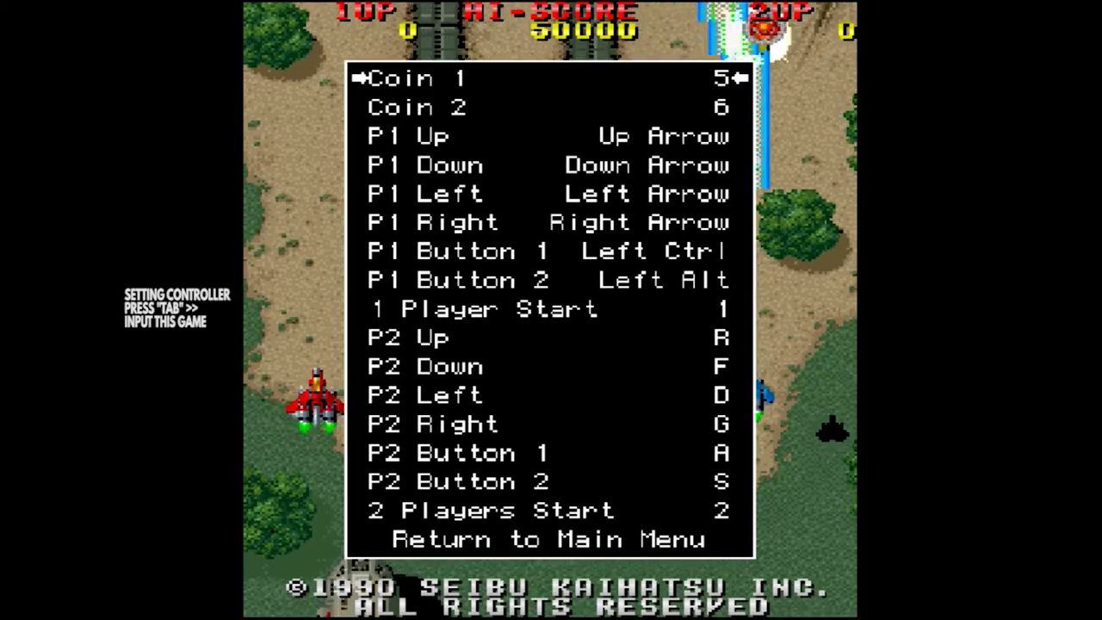
key(Return)
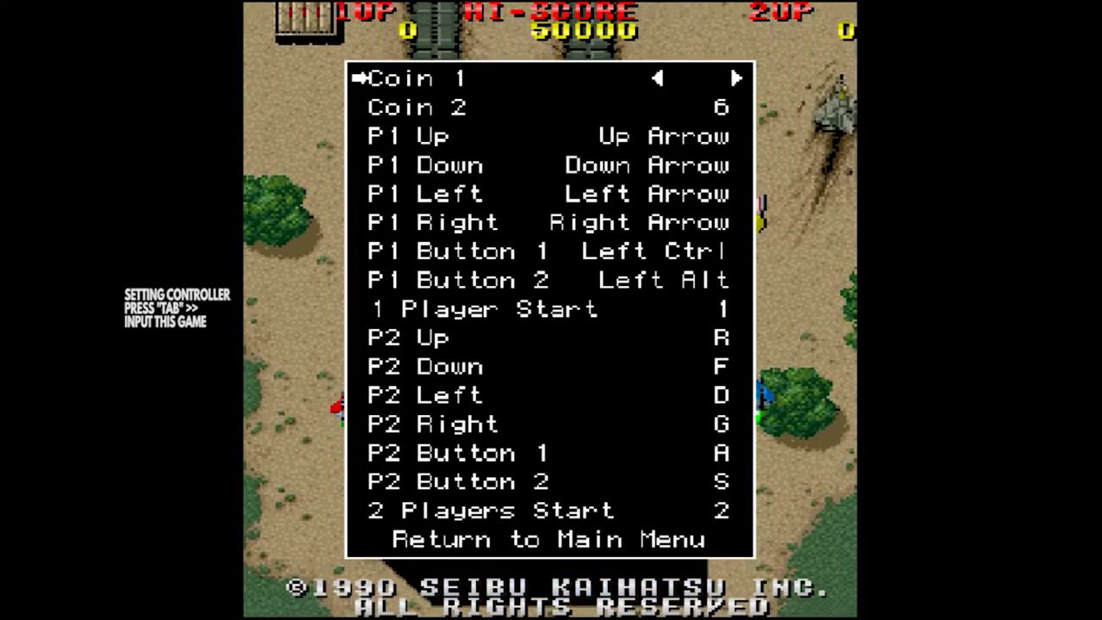
key(5)
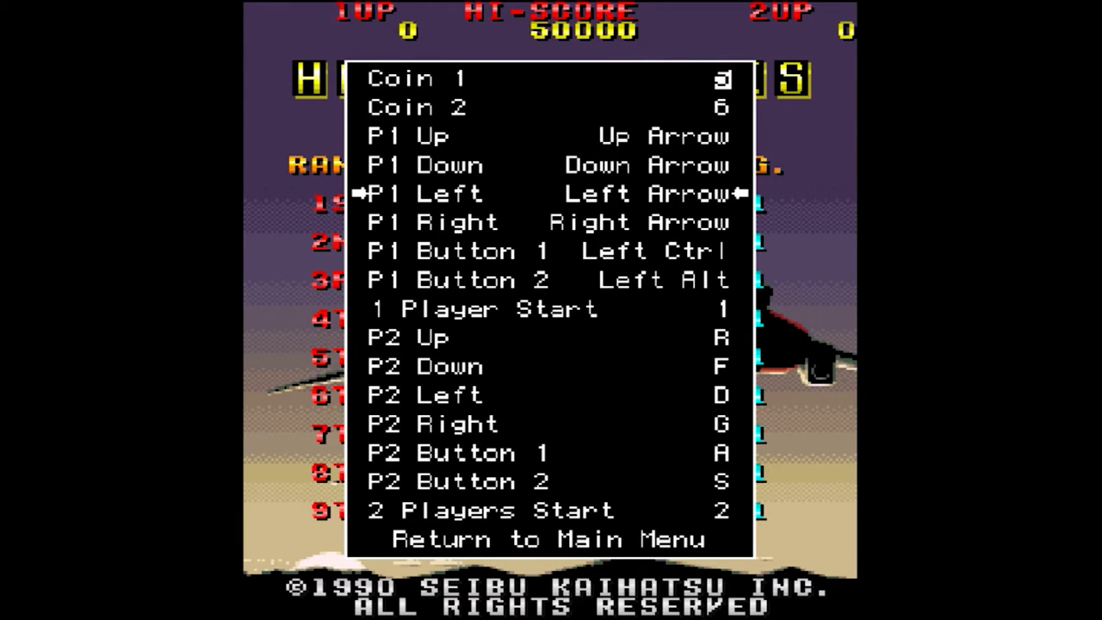
Step: Review the control assignments for player 1 and player 2 in Raiden's input list, and return to the game
key(Down)
key(Down)
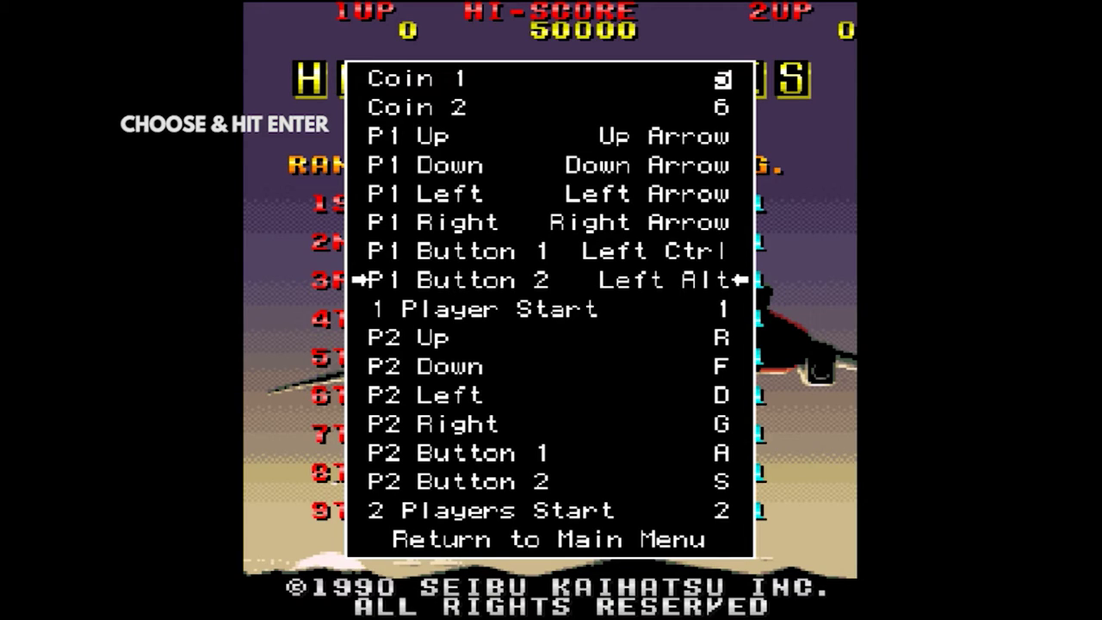
key(Down)
key(Down)
key(Down)
key(Down)
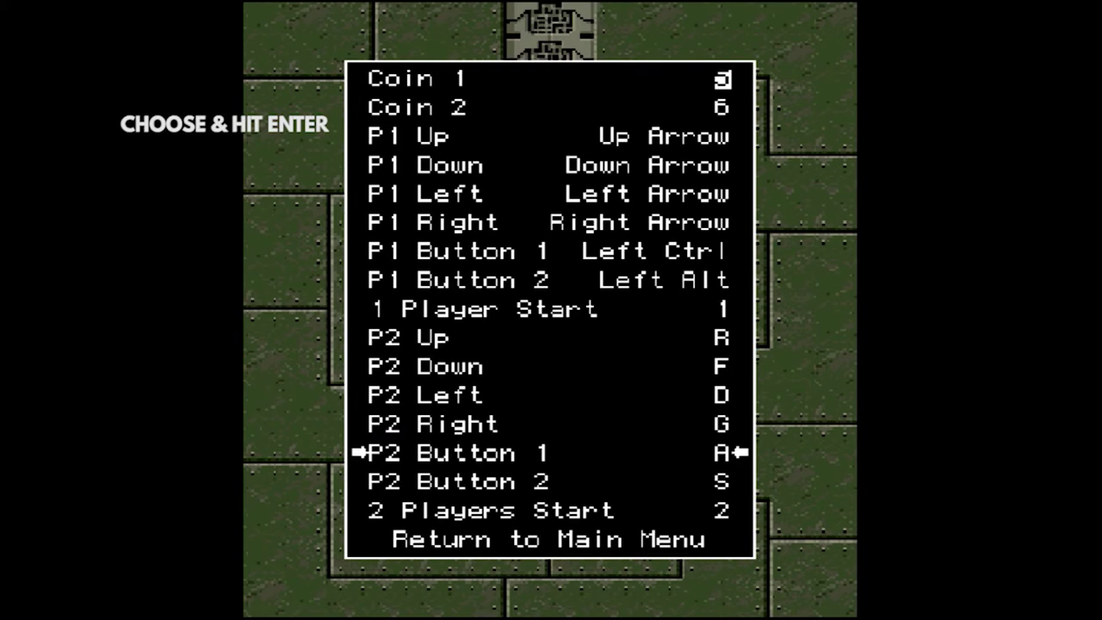
key(Down)
key(Down)
key(Up)
key(Up)
key(Up)
key(Up)
key(Up)
key(Up)
key(Up)
key(Up)
key(Up)
key(Up)
key(Up)
key(Up)
key(Up)
key(Up)
key(Up)
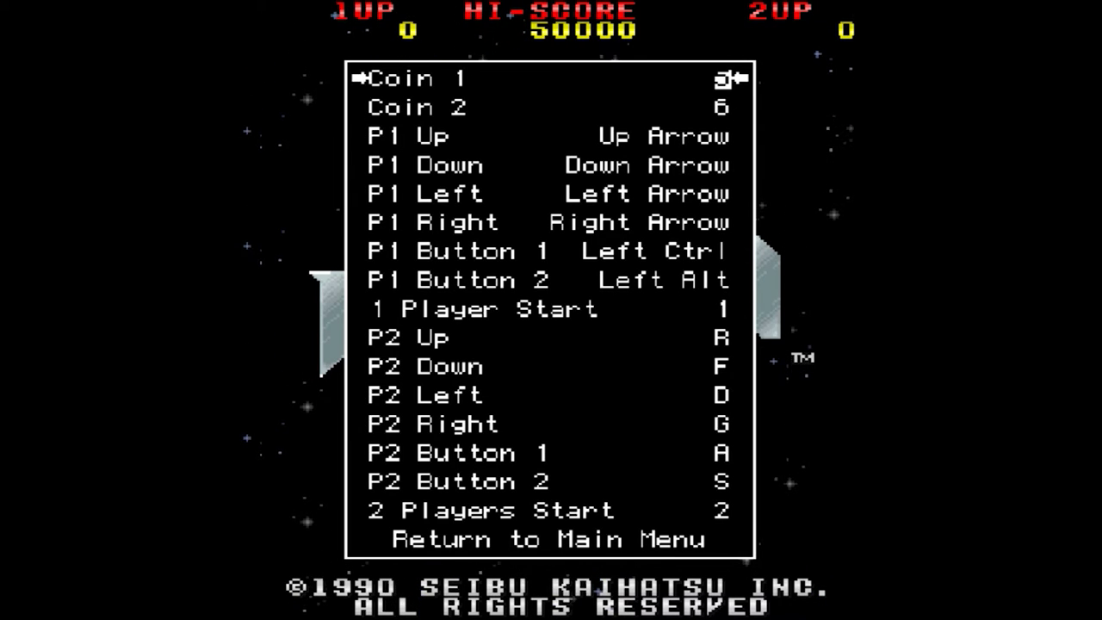
key(Escape)
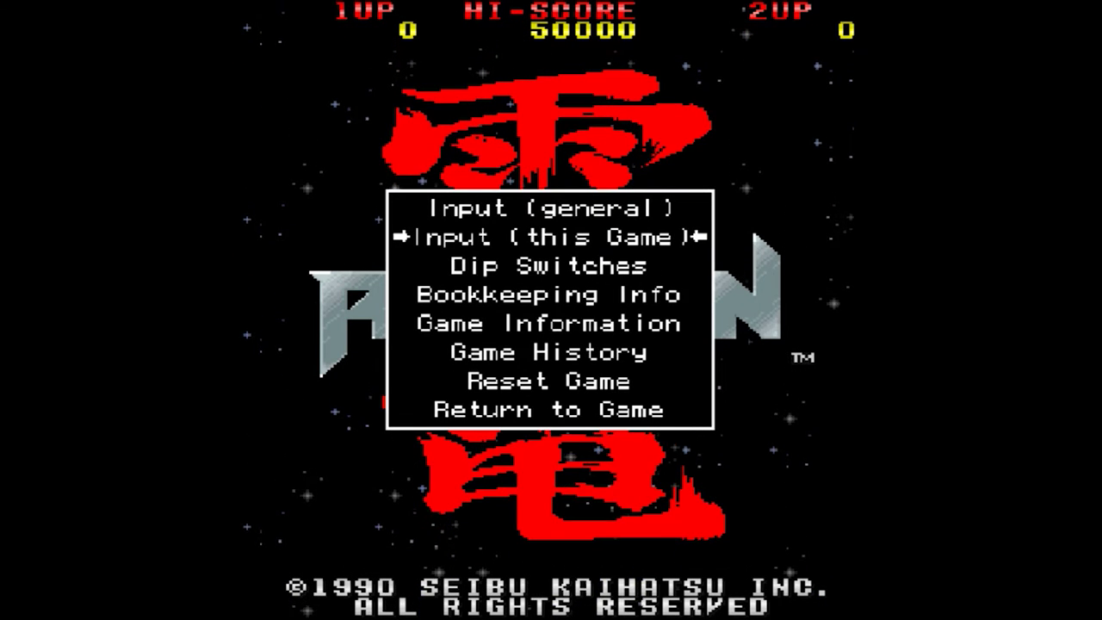
key(Escape)
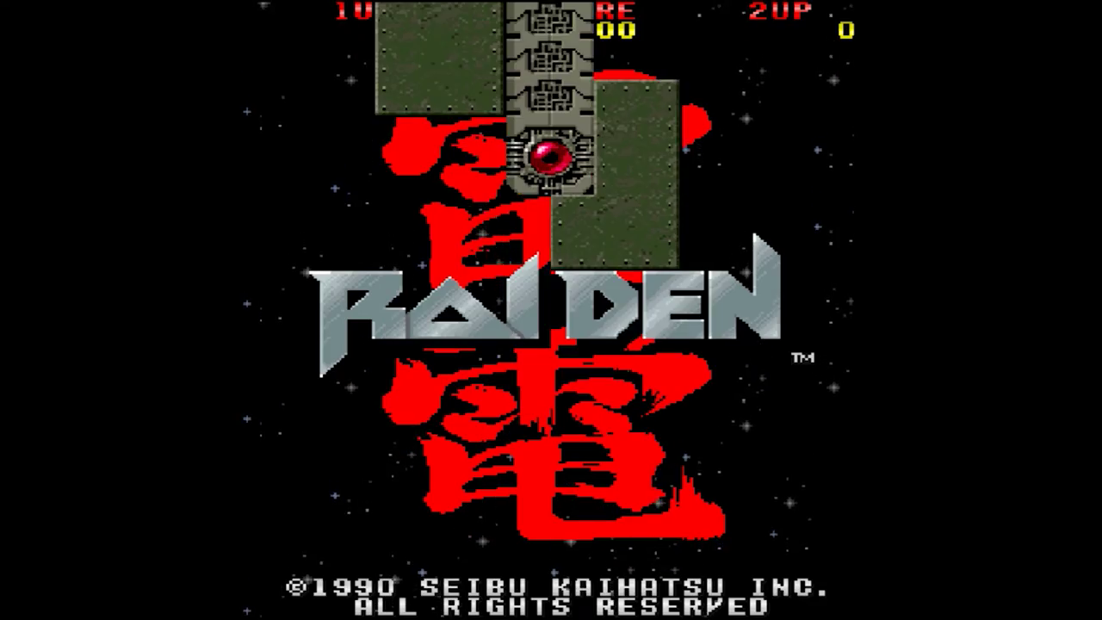